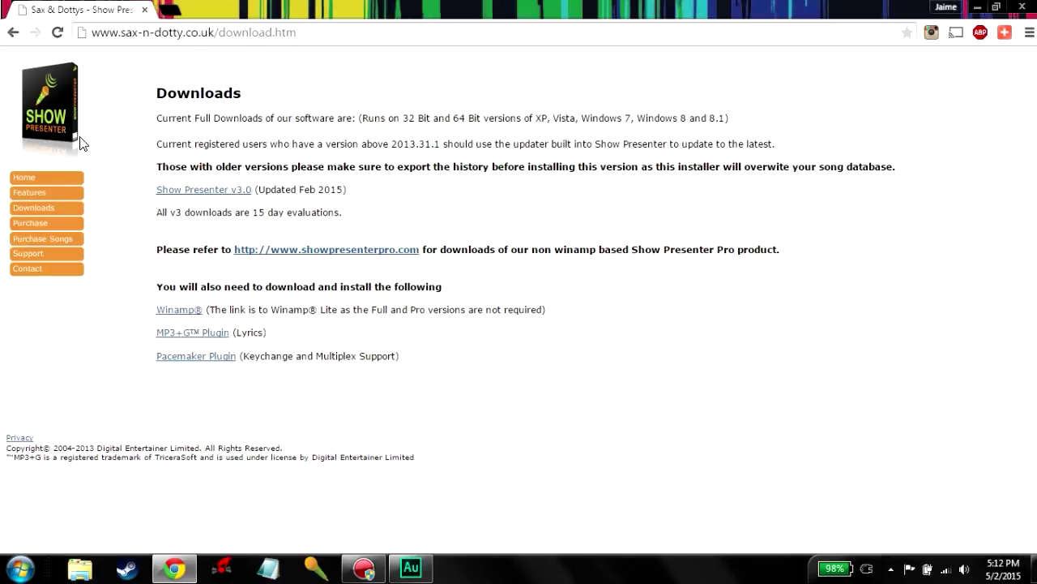
Step: Visit the Show Presenter site's home page, return to its Downloads page and request the Show Presenter v3.0 download
click(37, 180)
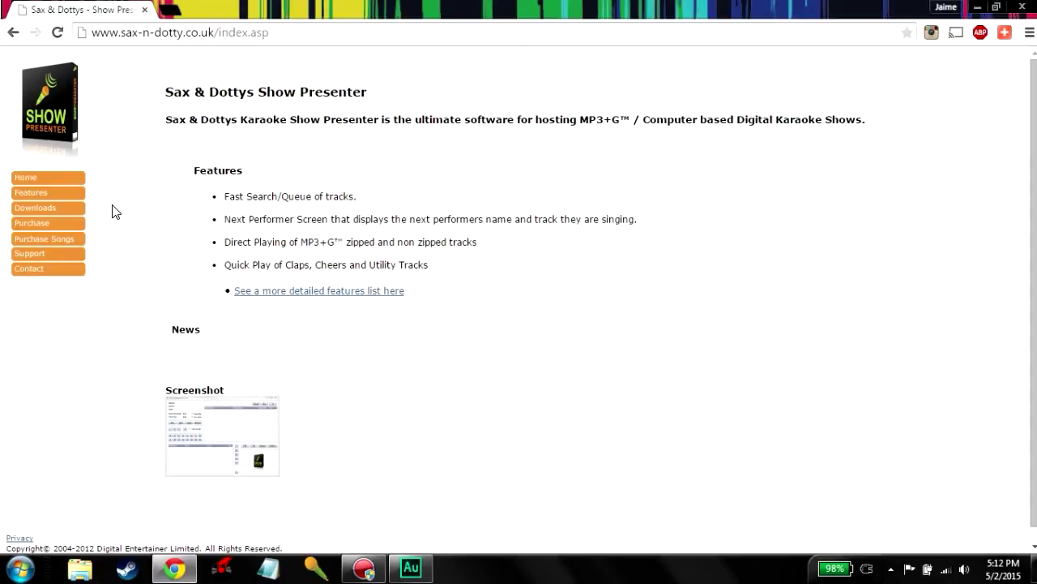
click(62, 208)
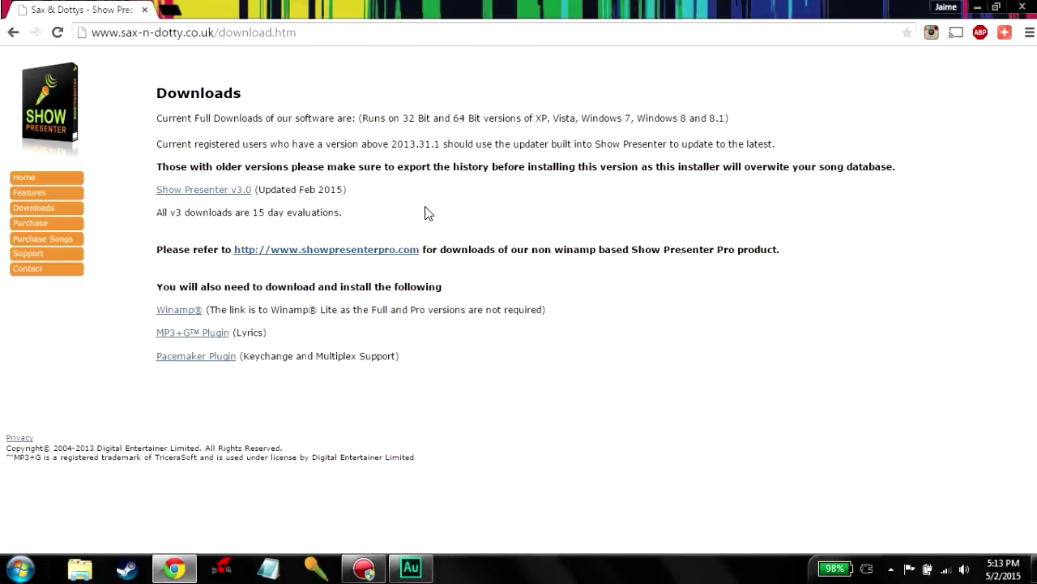
click(219, 190)
Step: Launch Show Presenter and briefly view the Winamp player that runs with it
click(314, 568)
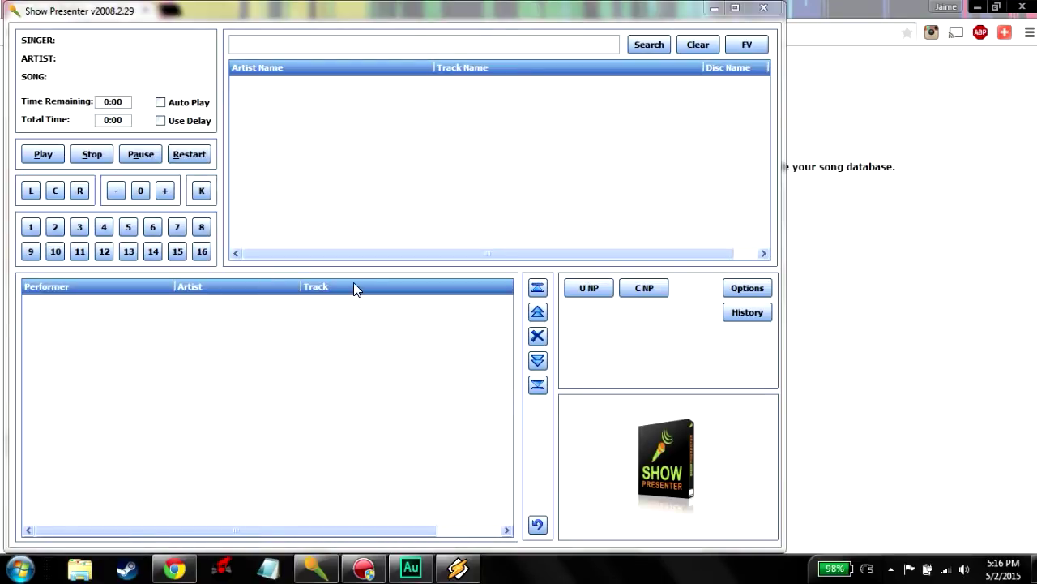
click(452, 567)
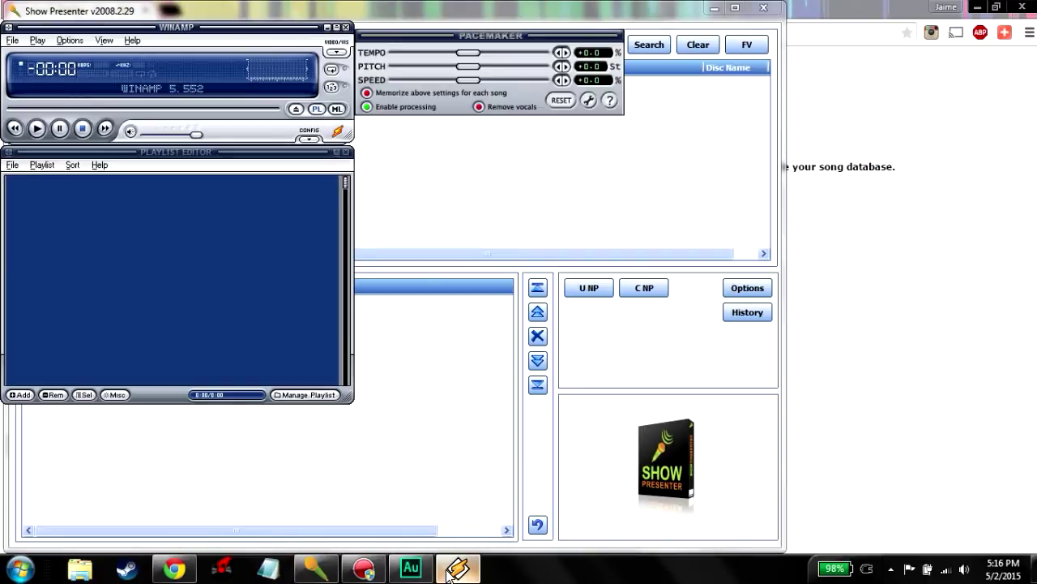
click(452, 568)
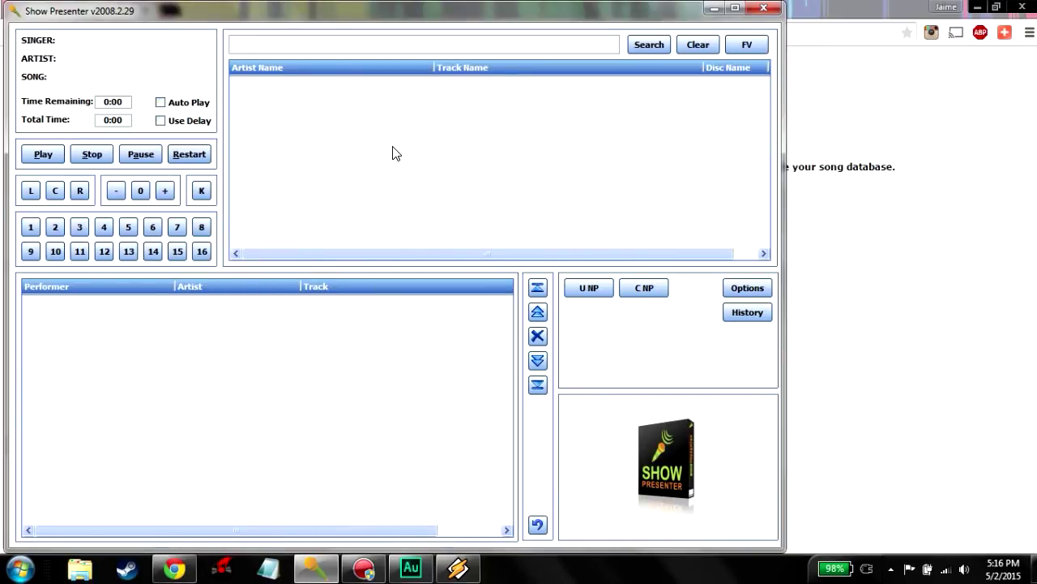
Step: Open Show Presenter's options and browse Program Files (x86) for the Winamp folder, keeping the existing Winamp path
click(728, 292)
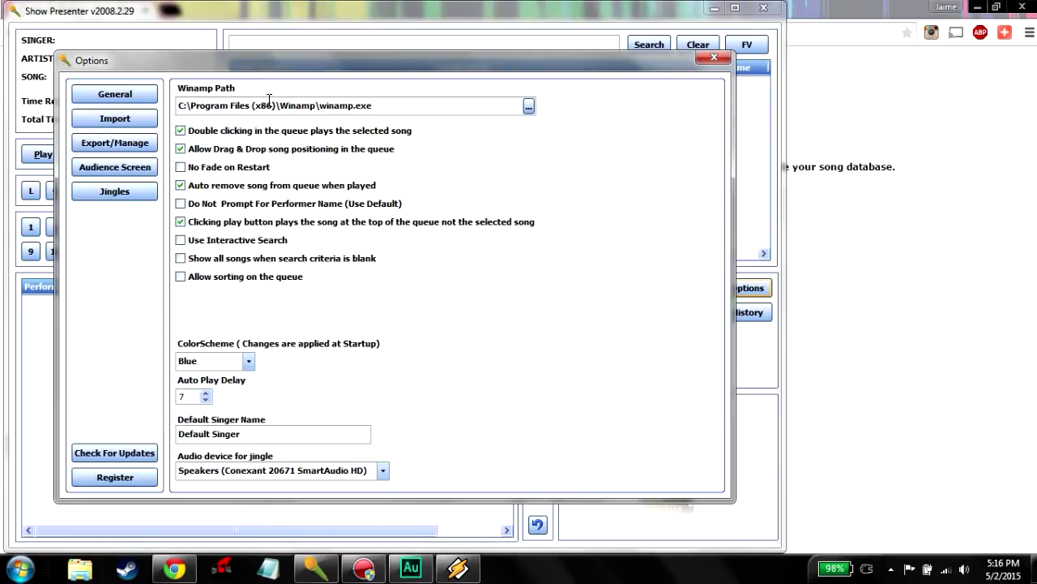
click(529, 106)
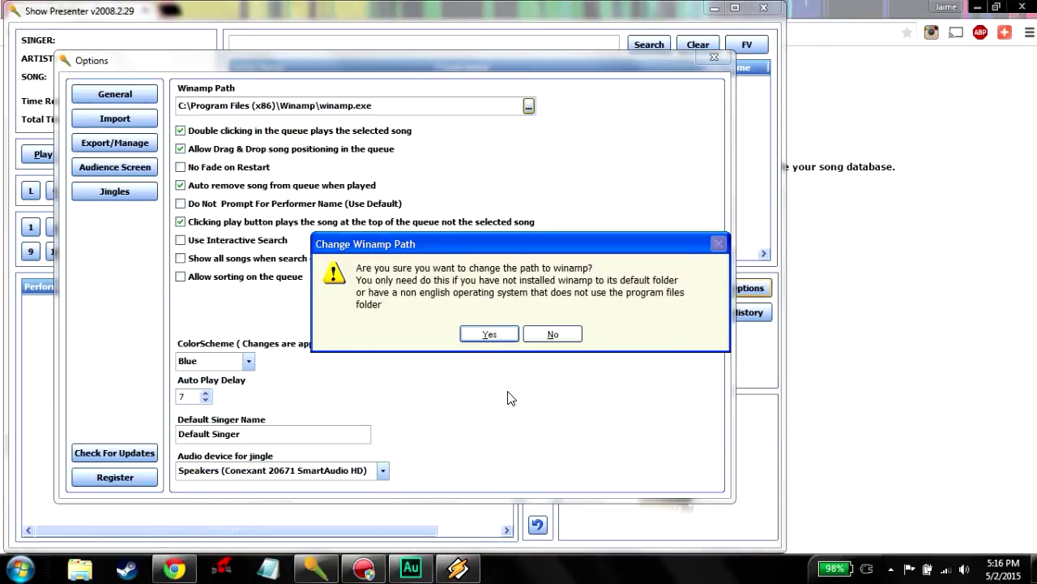
click(490, 335)
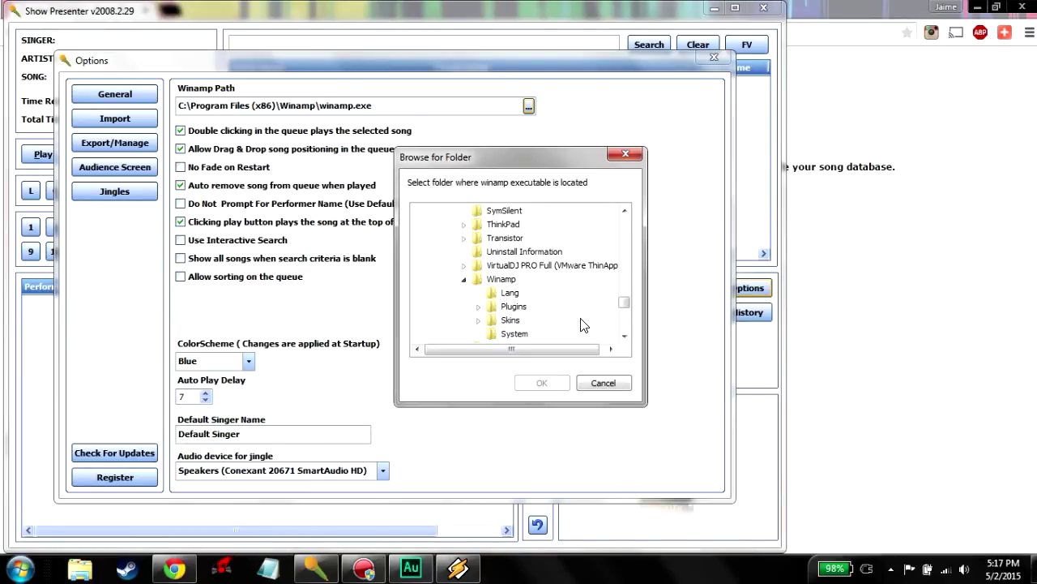
drag(624, 306, 622, 235)
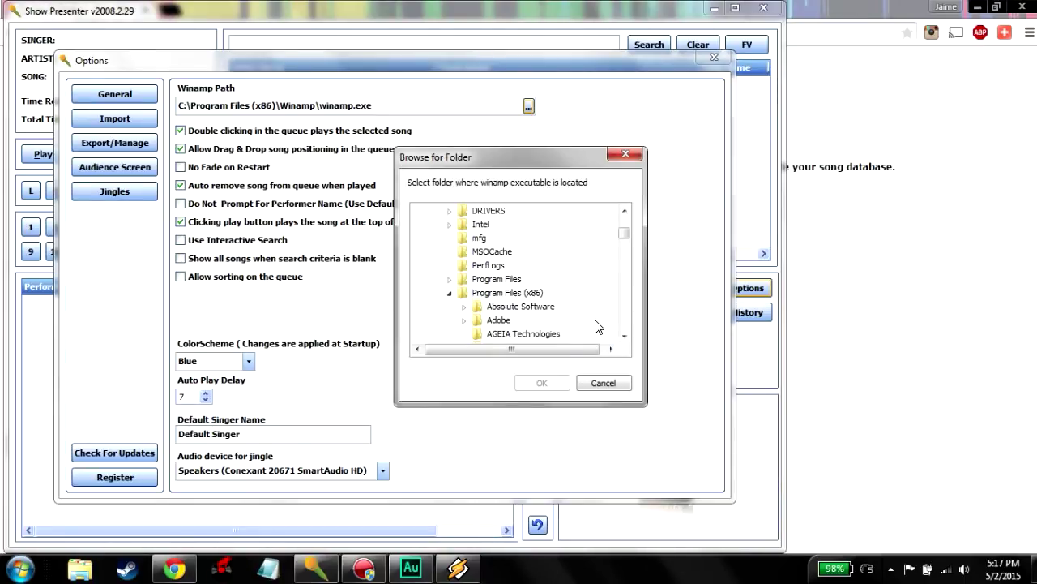
click(624, 336)
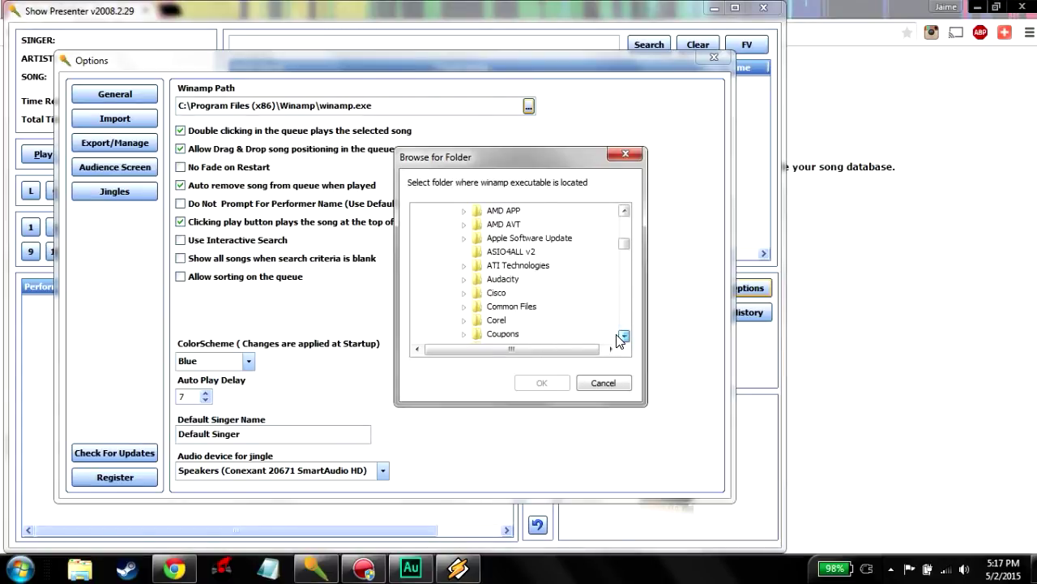
drag(624, 335, 623, 335)
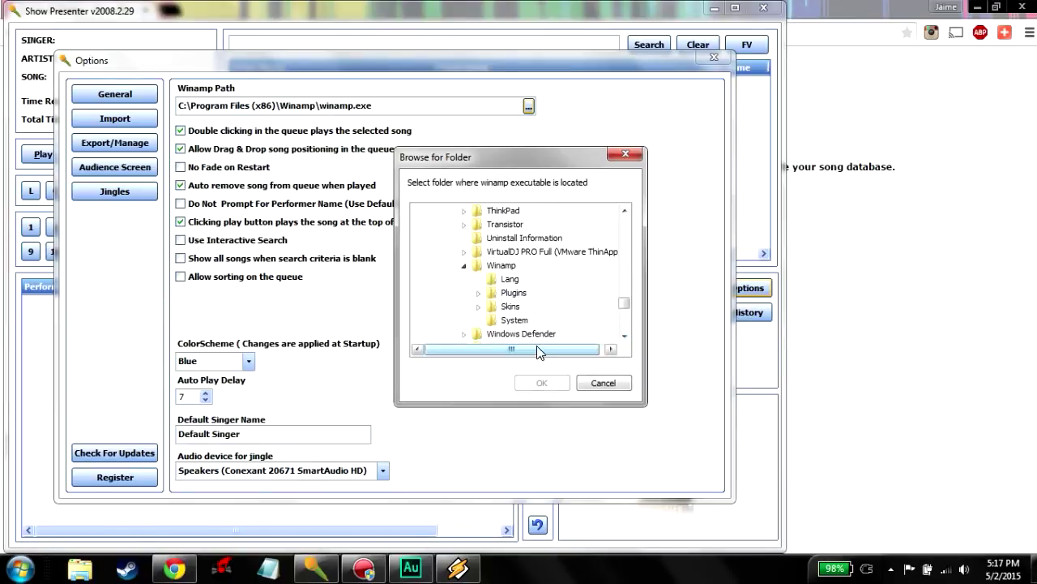
click(600, 384)
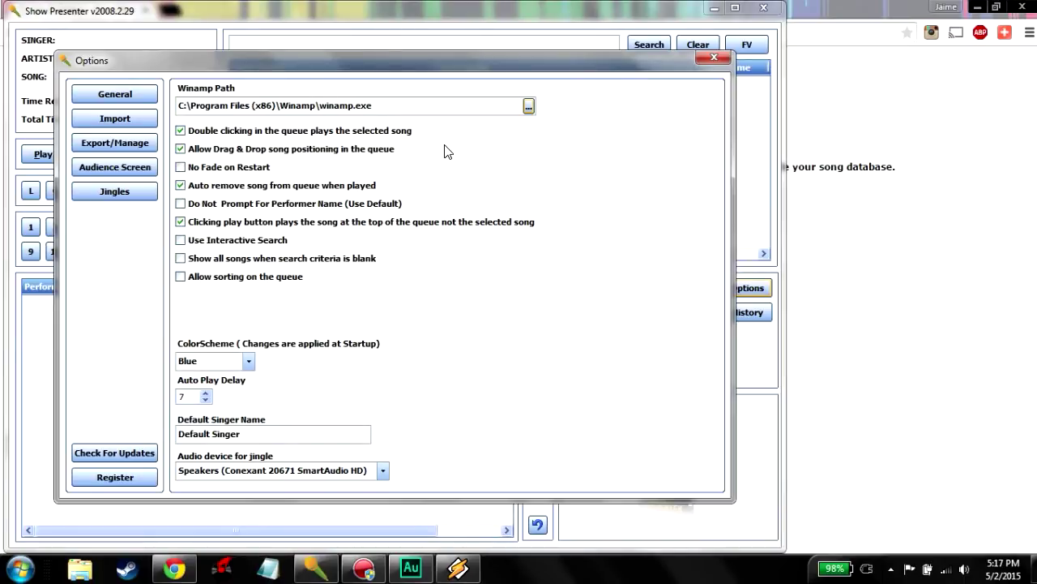
Step: View the Winamp window and the website's list of required Winamp and plugin downloads, returning to Show Presenter's options
click(456, 567)
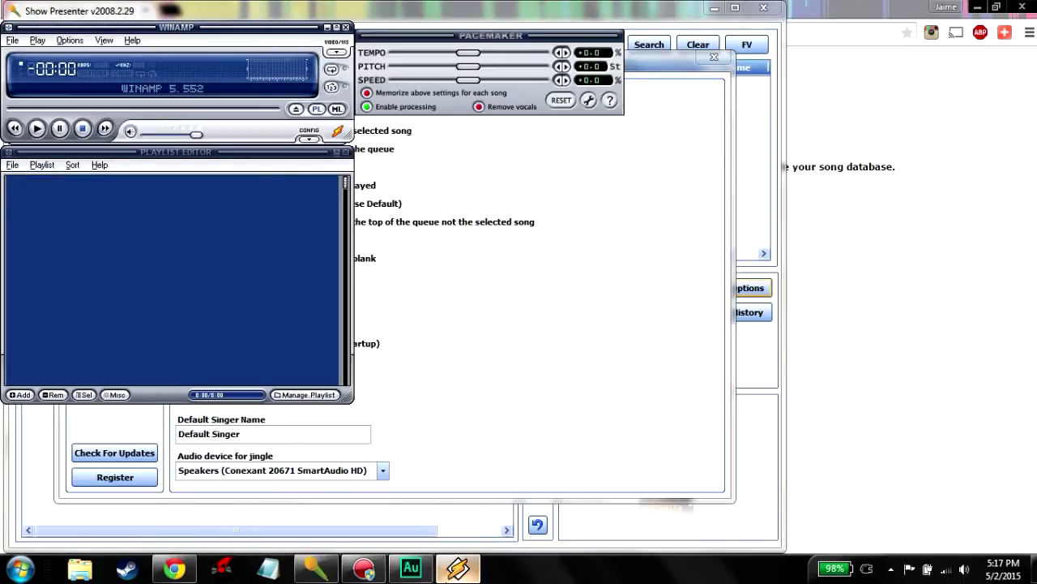
click(457, 568)
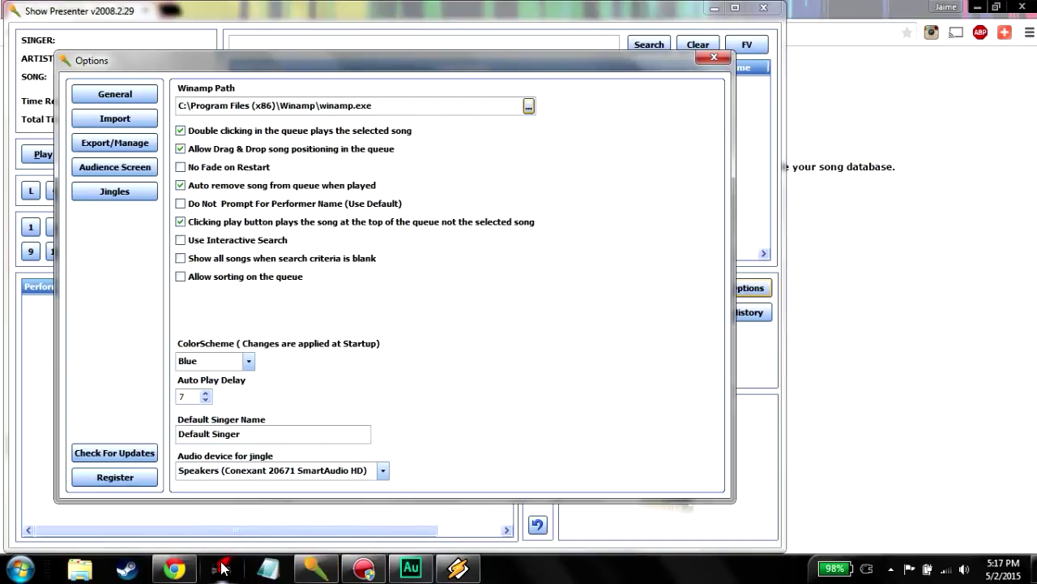
click(173, 568)
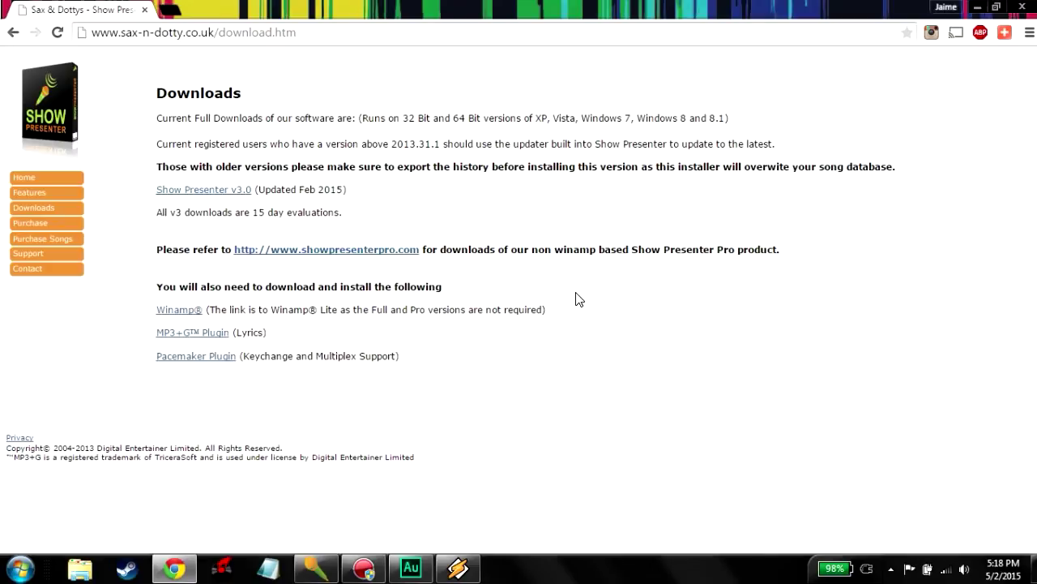
click(175, 559)
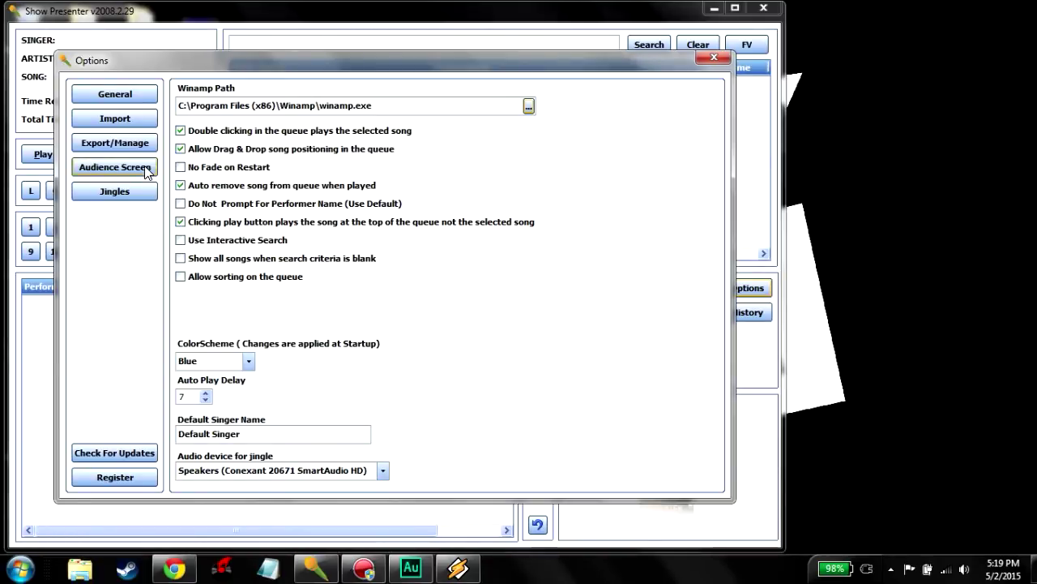
Step: Set the song import folder to F:\CDG and transfer its tracks to the main database
click(122, 119)
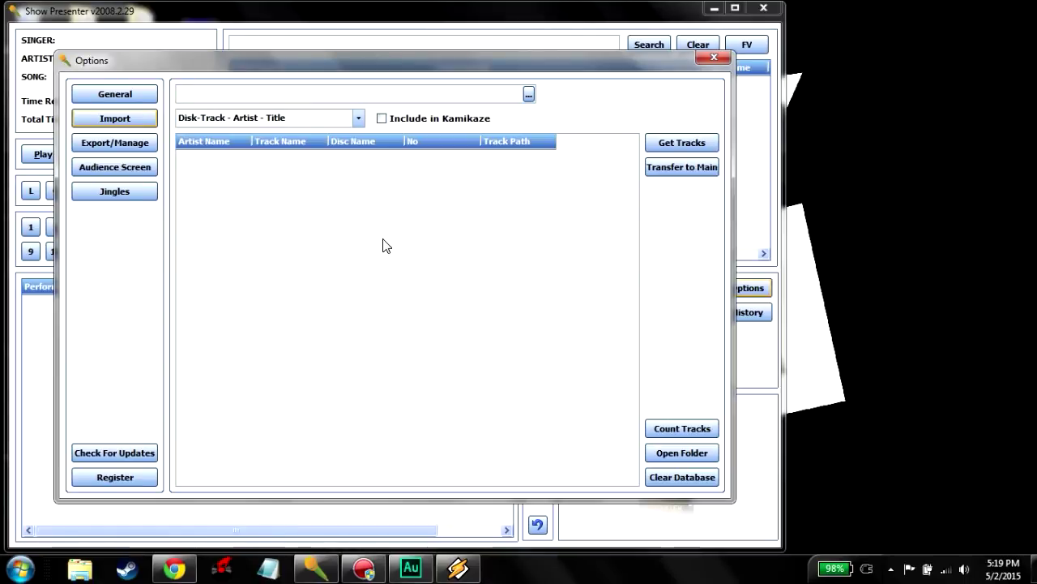
click(528, 95)
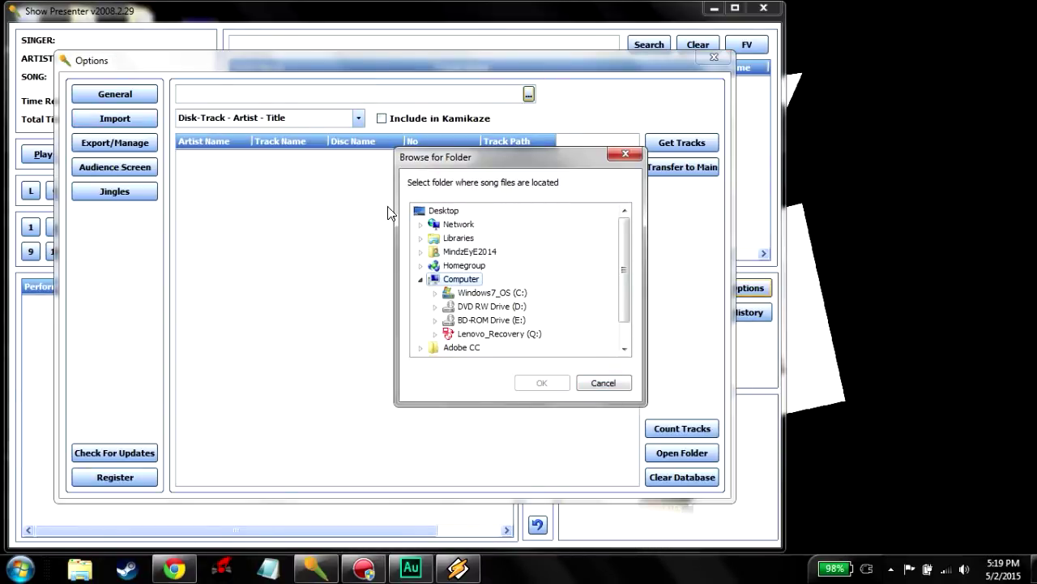
click(596, 380)
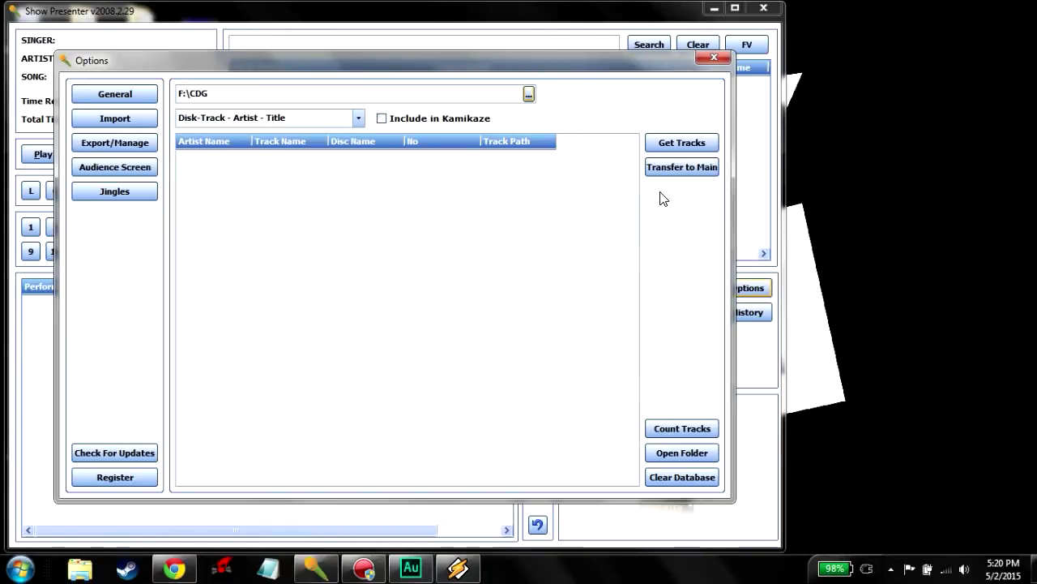
click(674, 168)
Step: Review the Export/Manage, Audience Screen, Jingles and General settings, and close the options
click(115, 145)
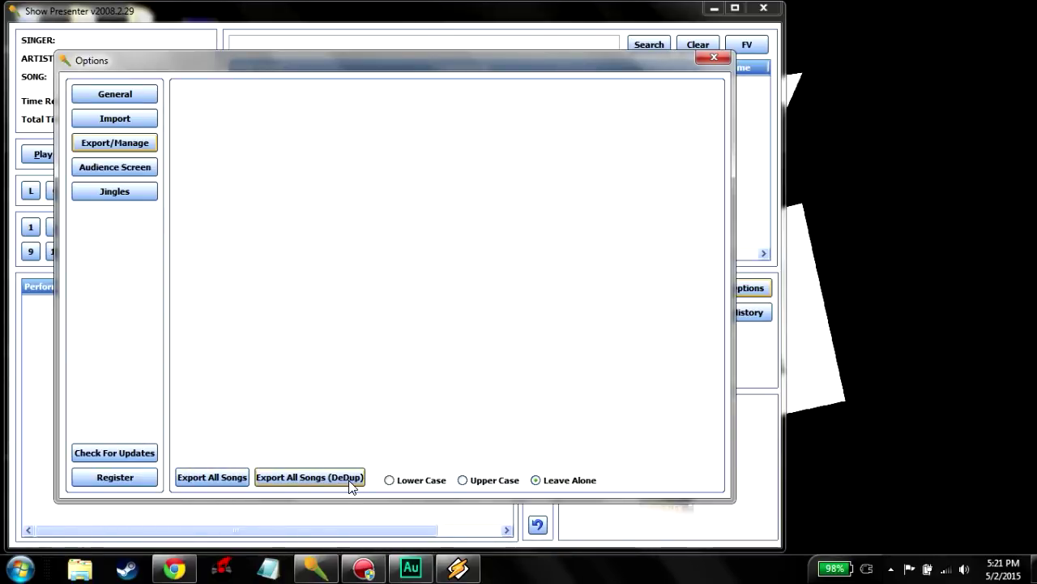
click(109, 167)
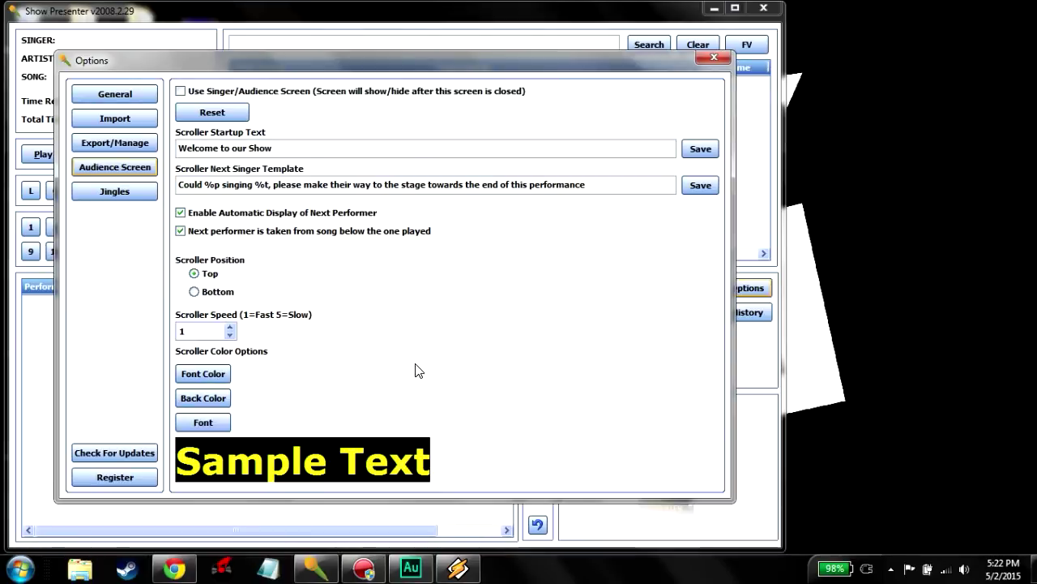
click(116, 194)
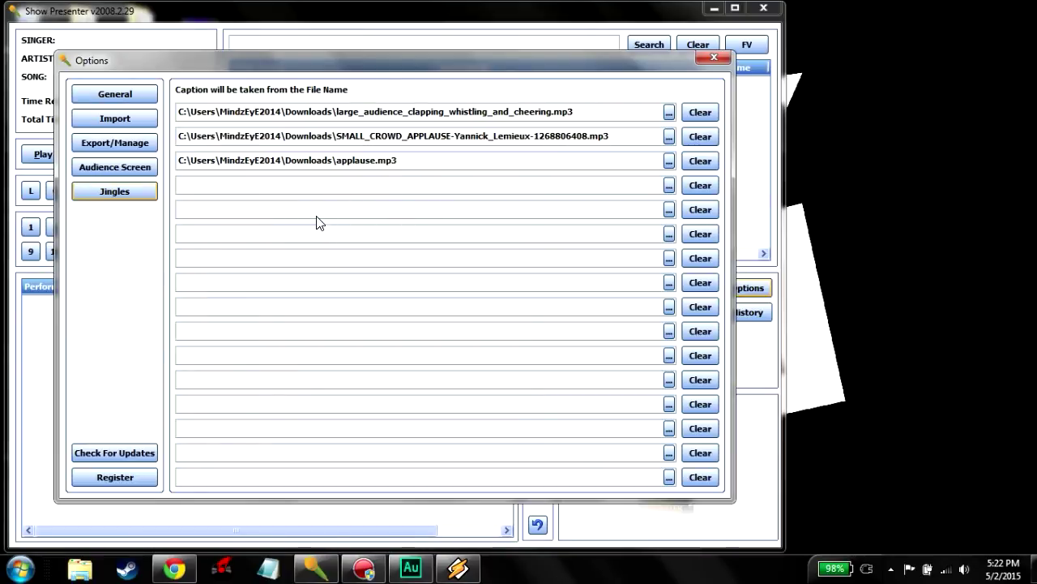
click(110, 98)
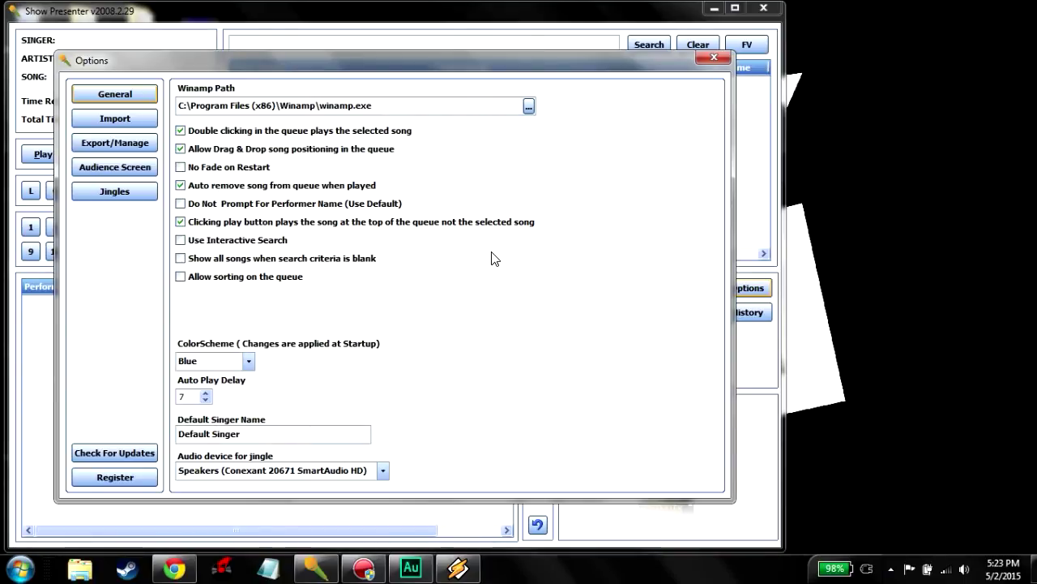
click(708, 60)
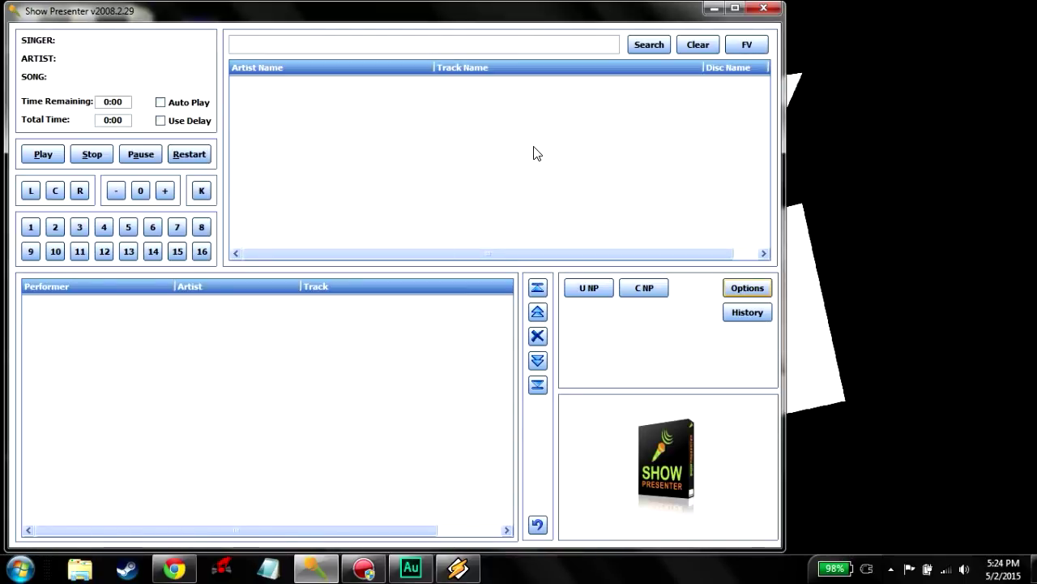
Step: Load the Jodeci_Lately MP3+G zip file from the Downloads folder as a song from the file system
click(743, 46)
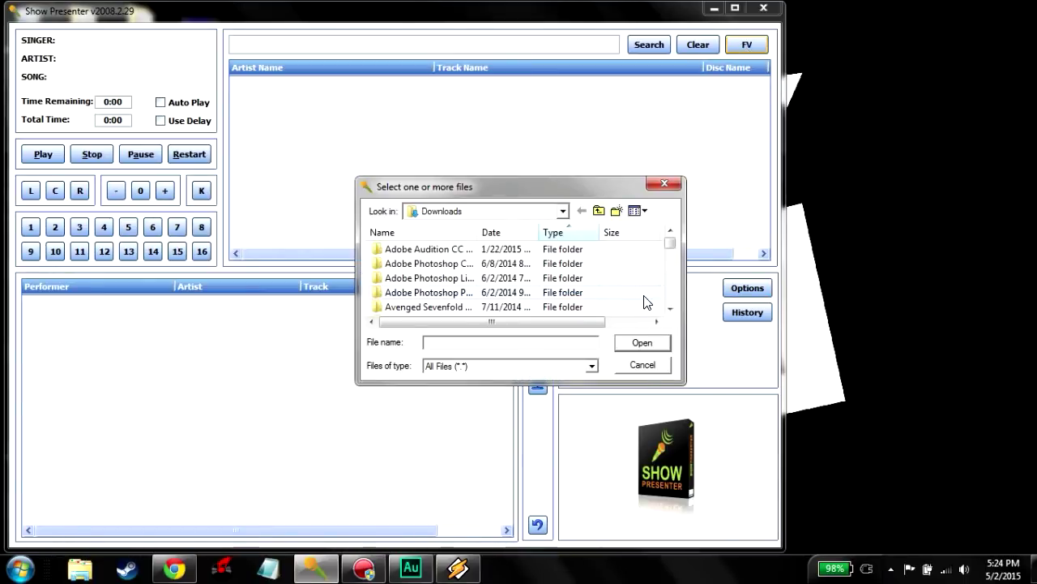
click(667, 303)
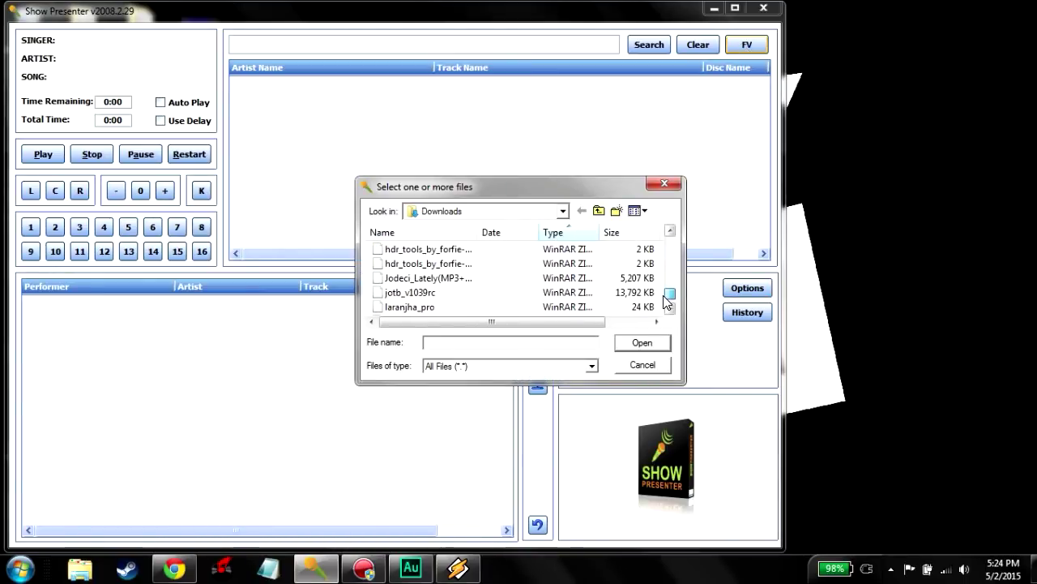
click(668, 251)
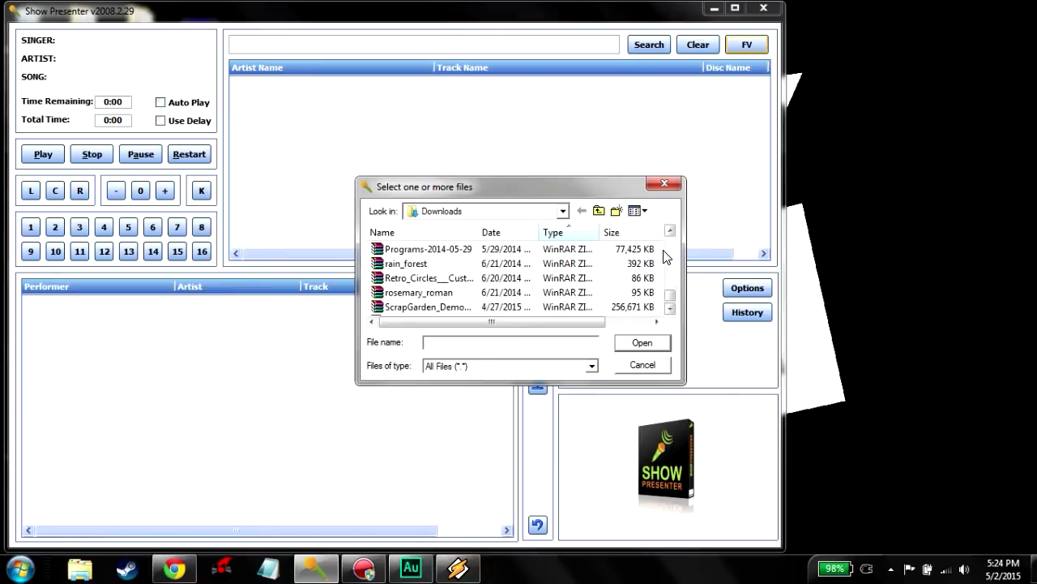
click(666, 253)
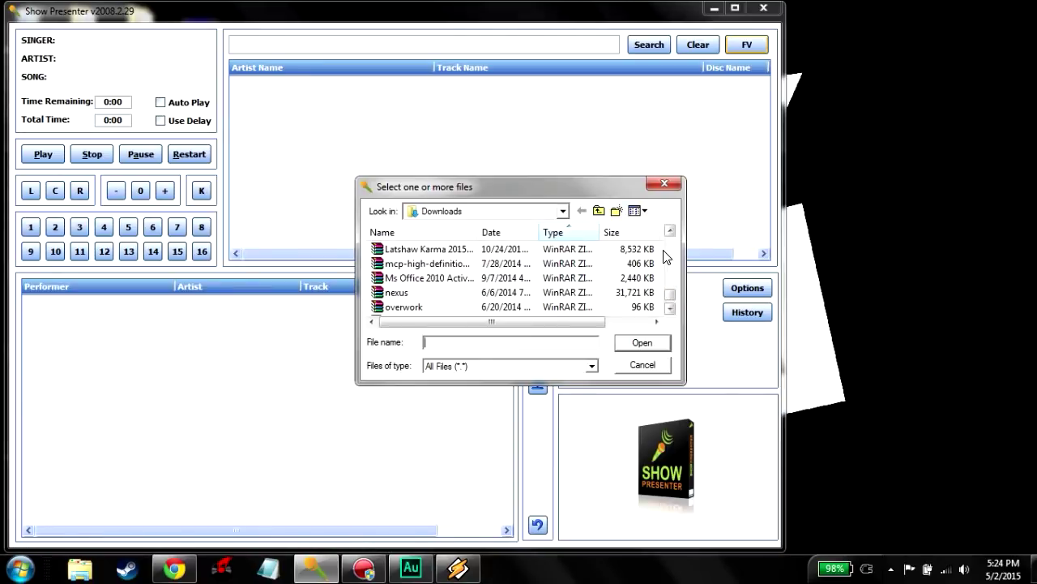
click(666, 253)
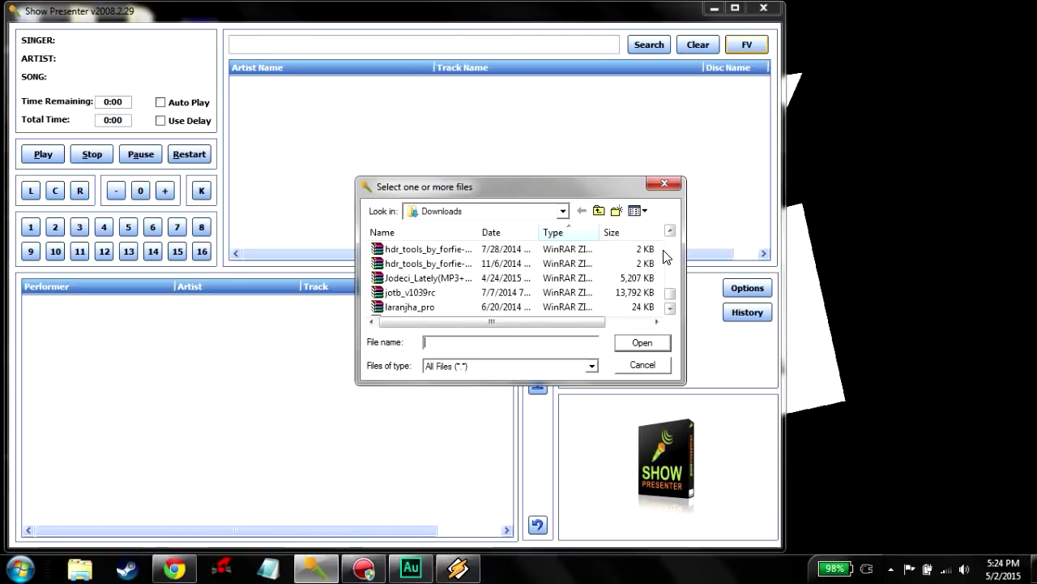
click(664, 252)
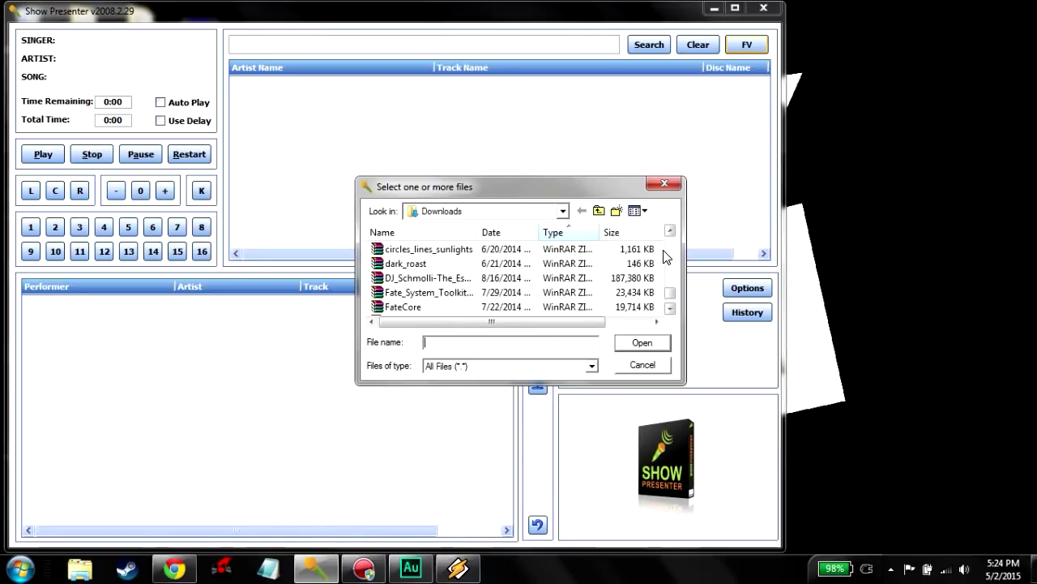
click(666, 254)
click(666, 253)
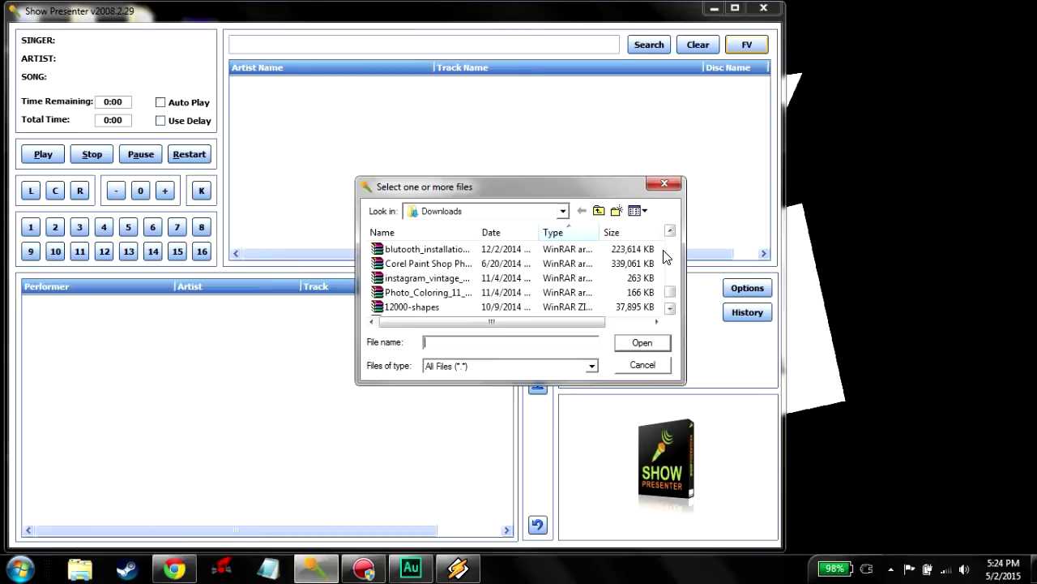
click(666, 255)
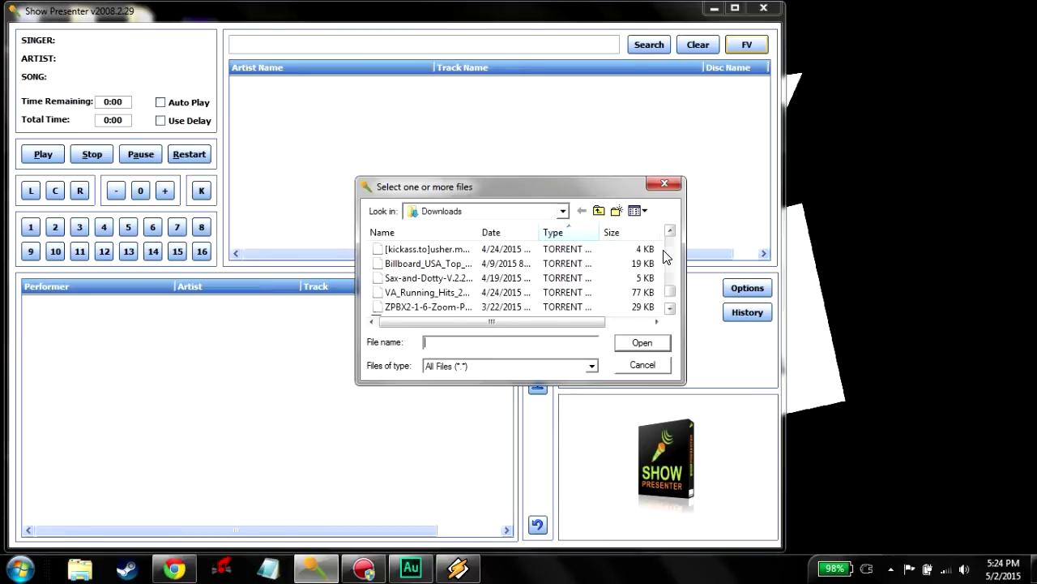
click(666, 302)
click(667, 301)
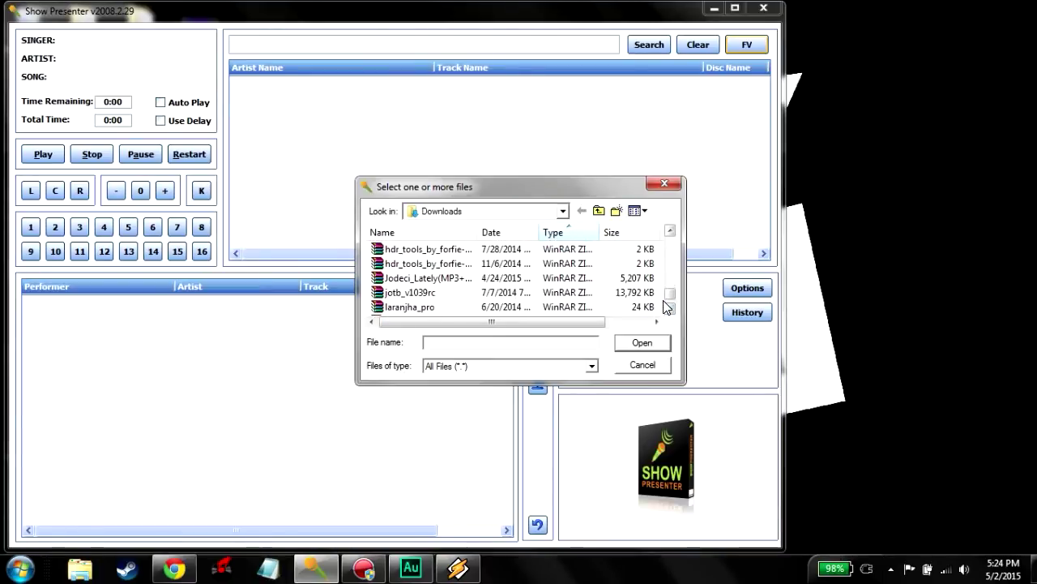
double_click(425, 279)
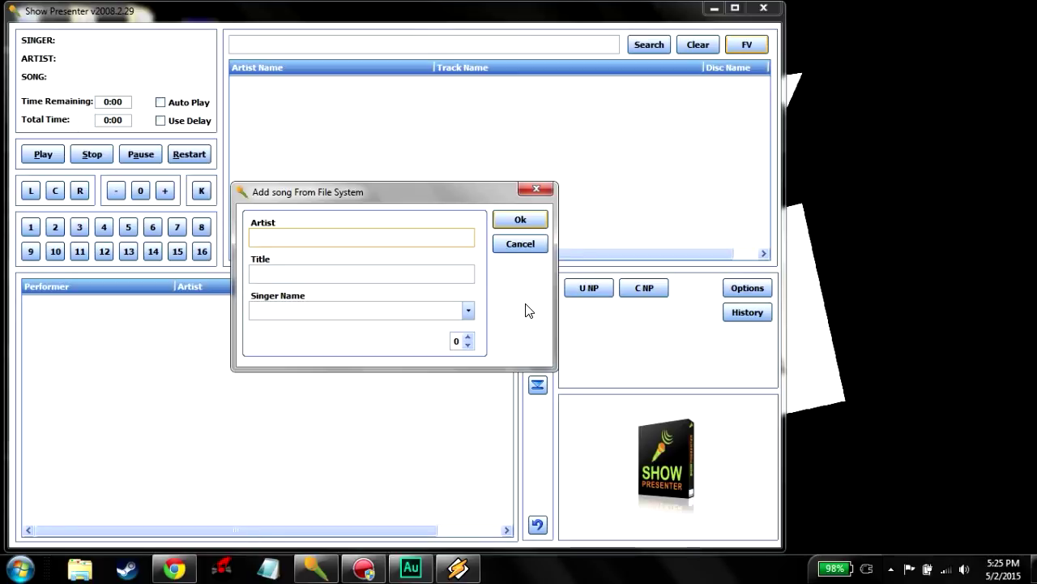
Step: Add the song to the queue with artist Jodeci, title Lately and the singer's name
text(Jodeci)
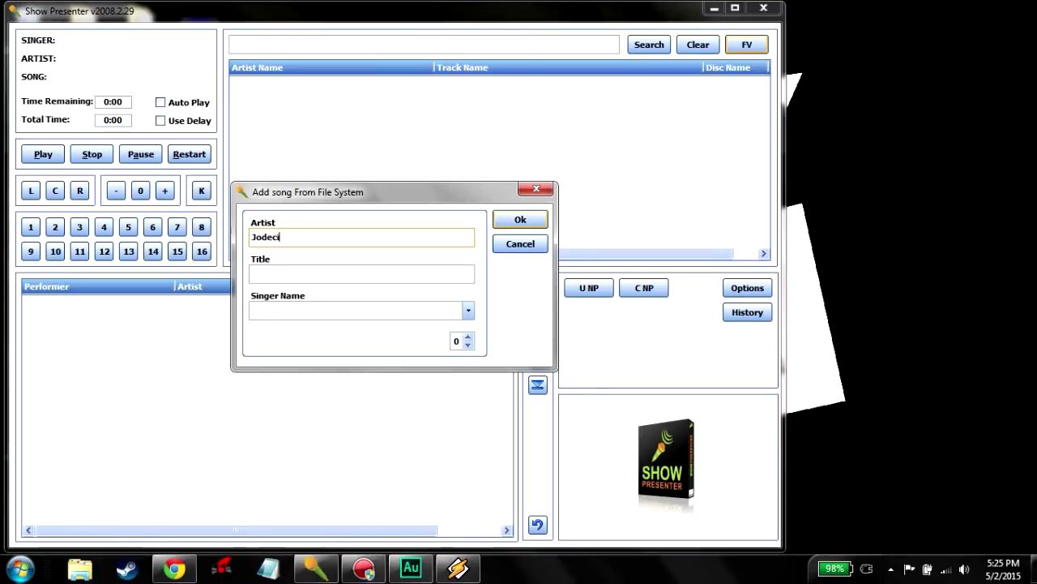
key(Tab)
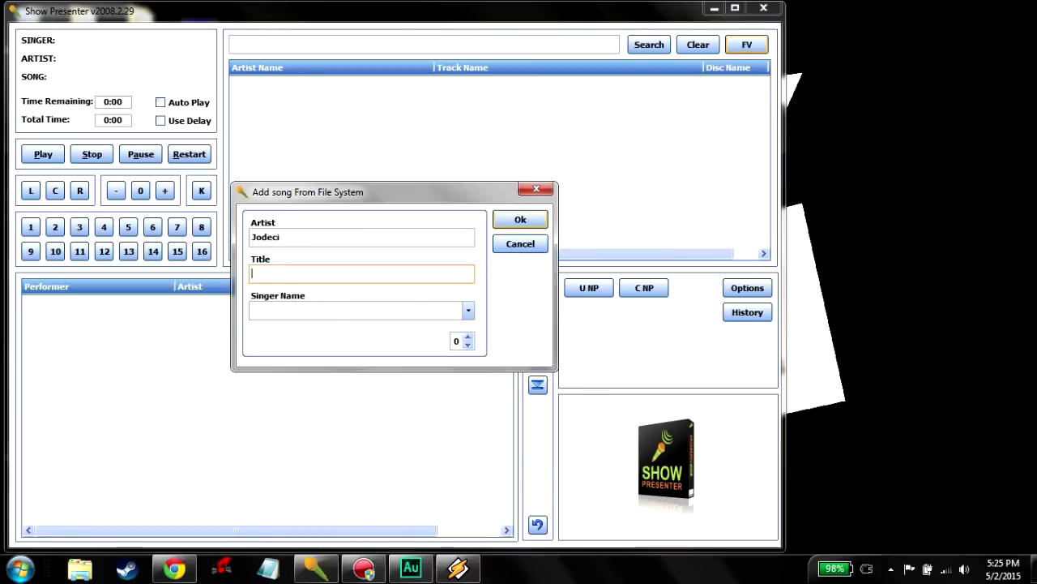
text(Lately)
key(Tab)
text(Jaime)
key(Return)
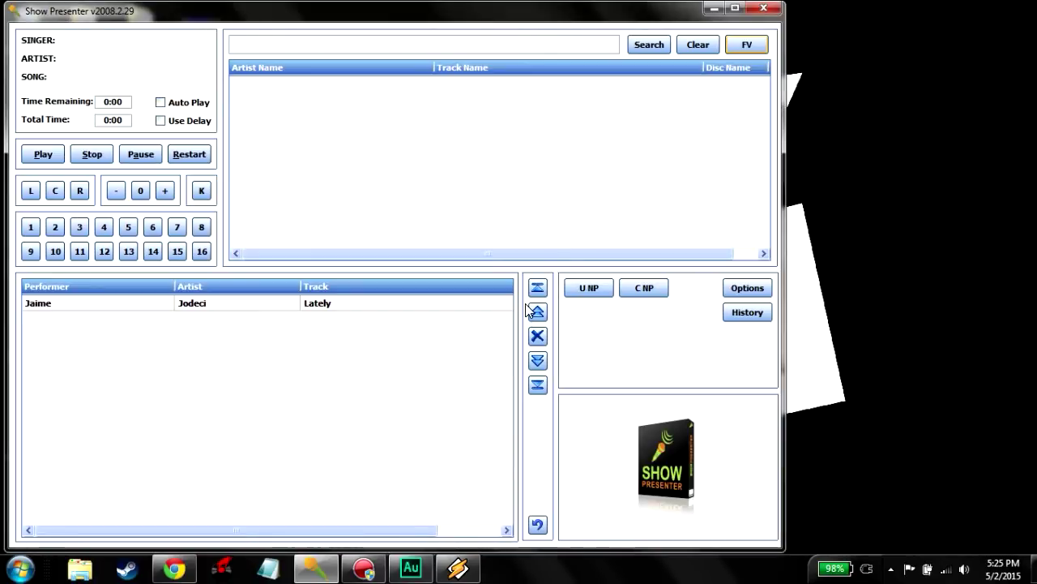
Step: Play the queued song Lately with its karaoke lyrics window placed to the right of Show Presenter, and stop playback
double_click(352, 306)
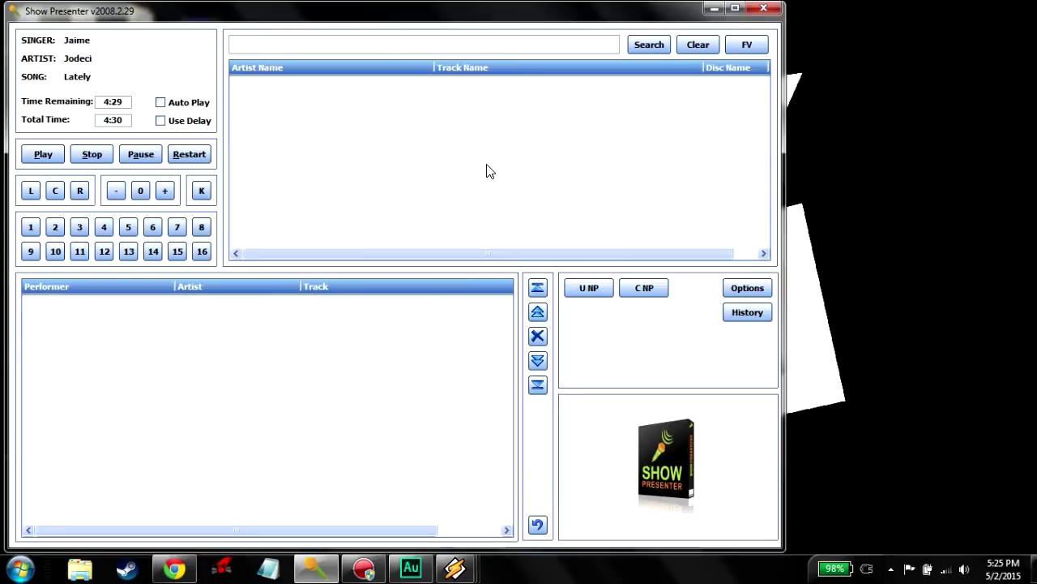
mouse_move(455, 567)
click(454, 478)
drag(251, 162, 936, 189)
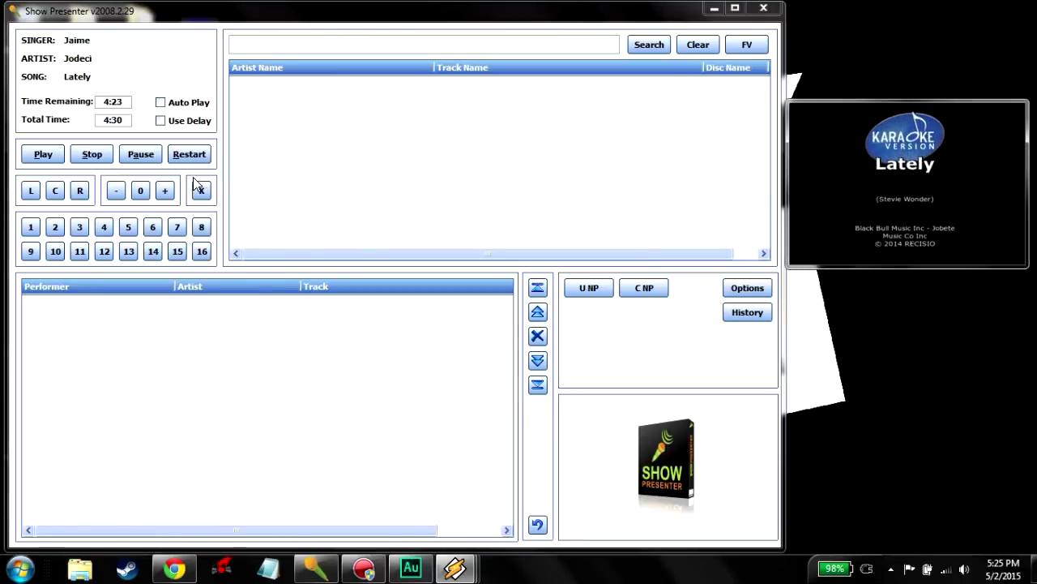
click(104, 154)
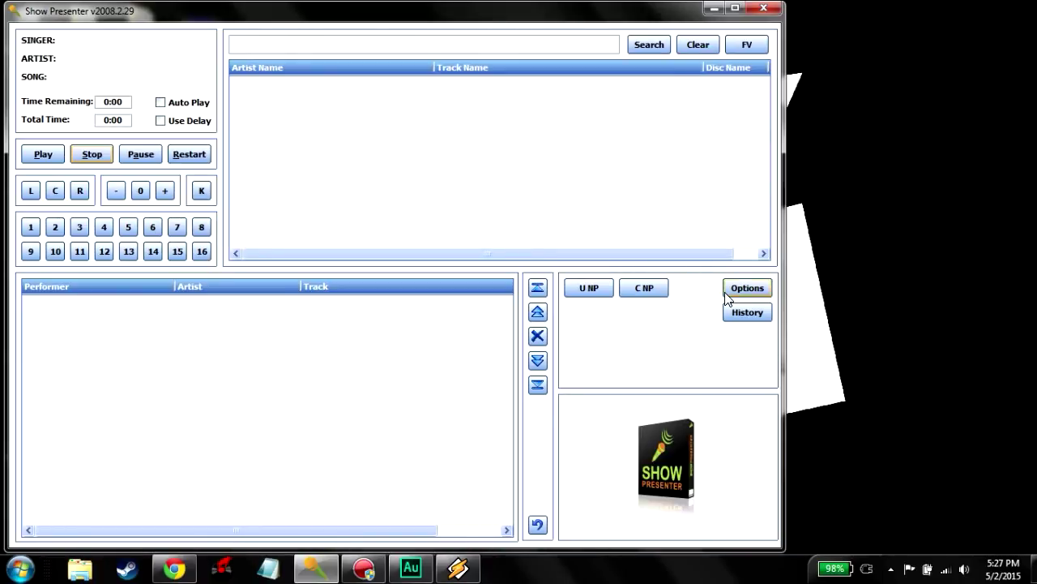
Step: Review the Import, General and Jingles settings in the options, including the assigned applause sound files, and close the options
click(748, 288)
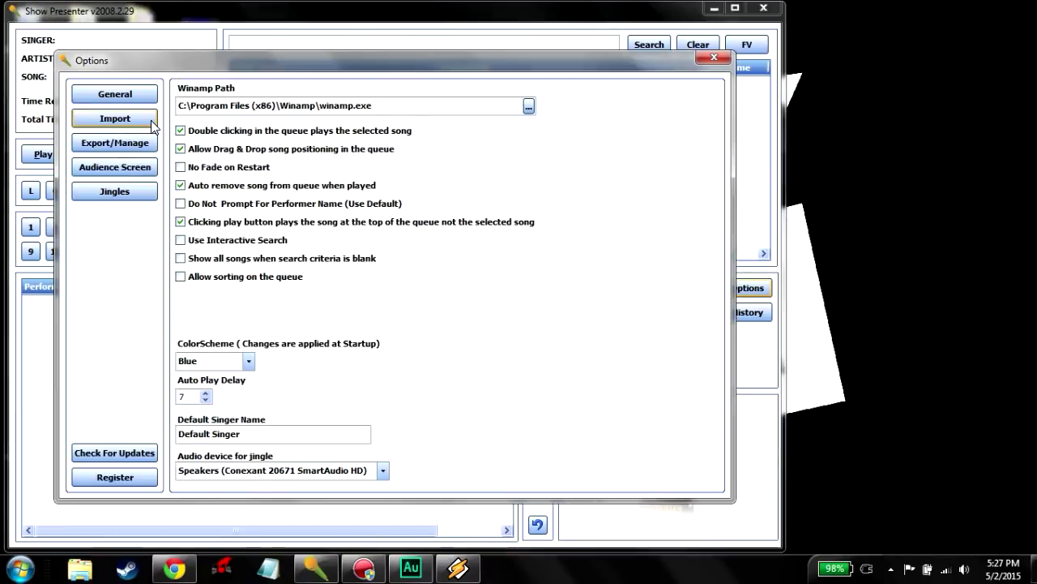
click(114, 118)
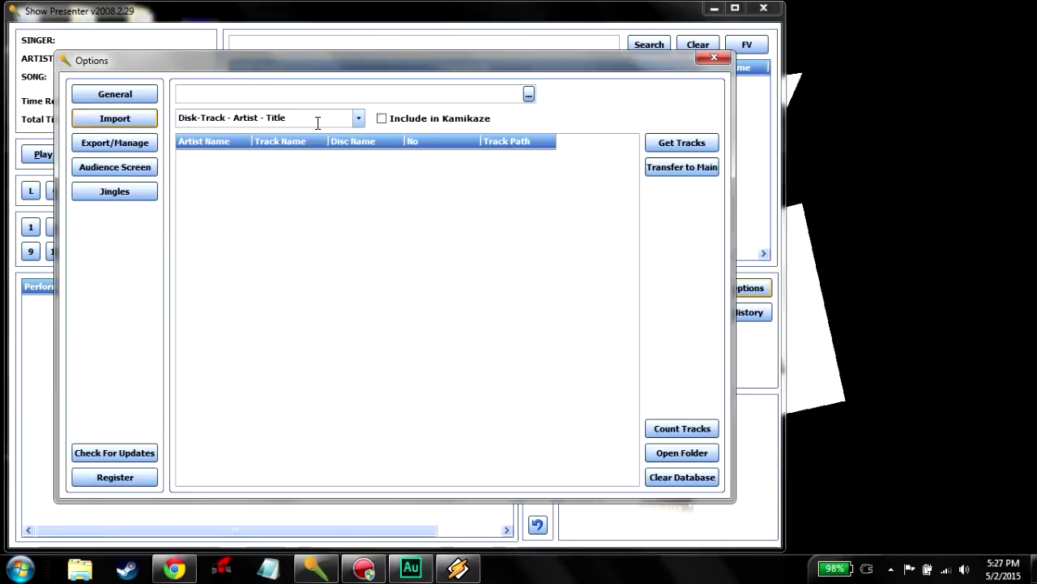
click(705, 60)
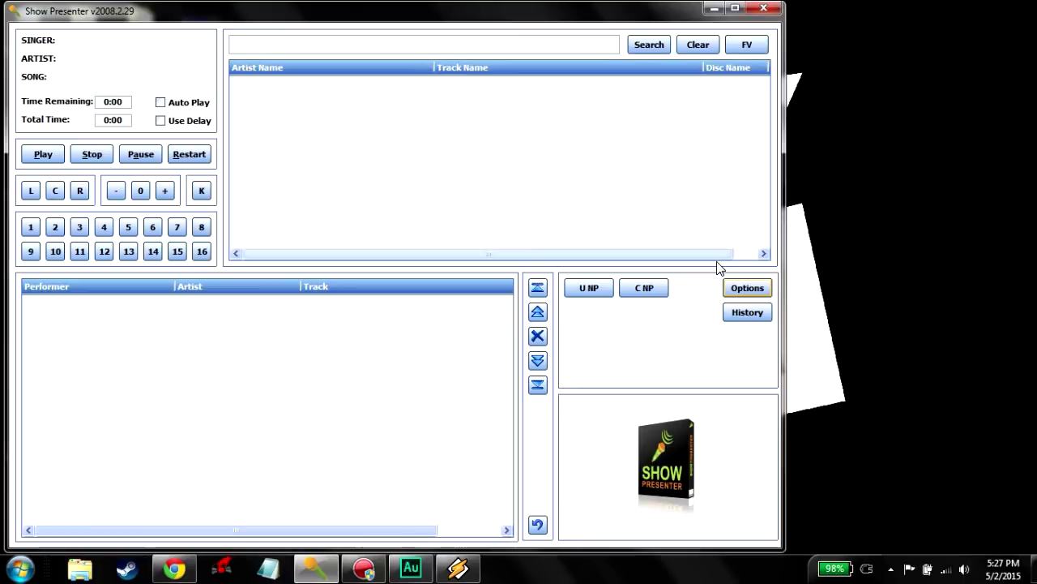
click(727, 287)
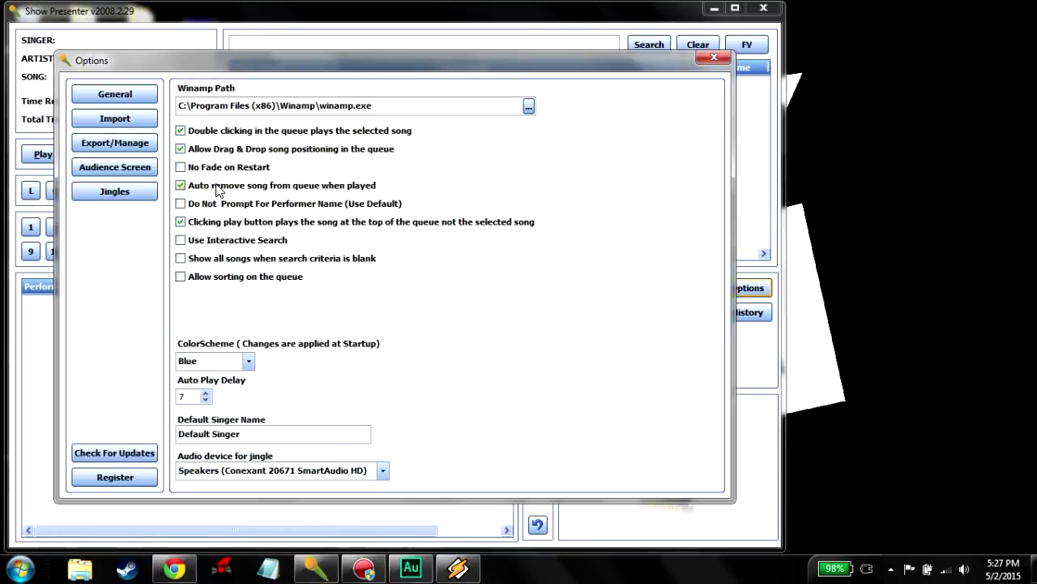
click(98, 196)
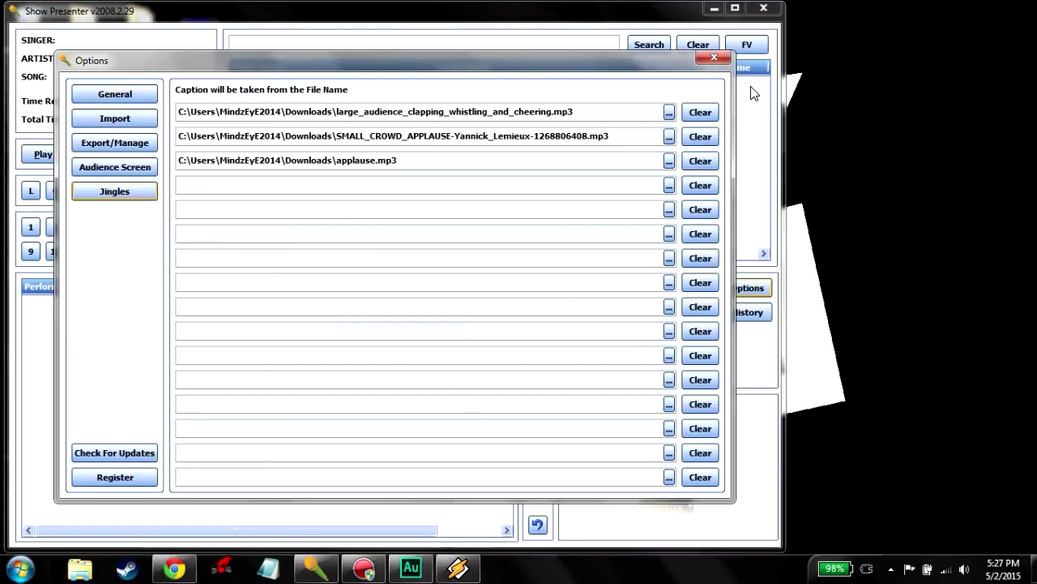
click(713, 58)
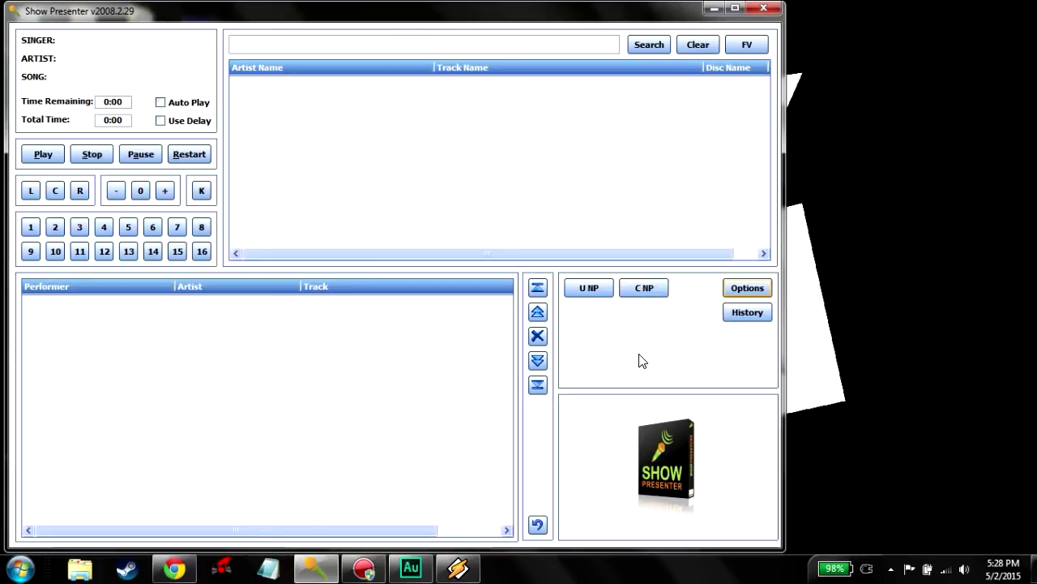
Step: Examine the singer and track entries in the song history, and close it
click(733, 319)
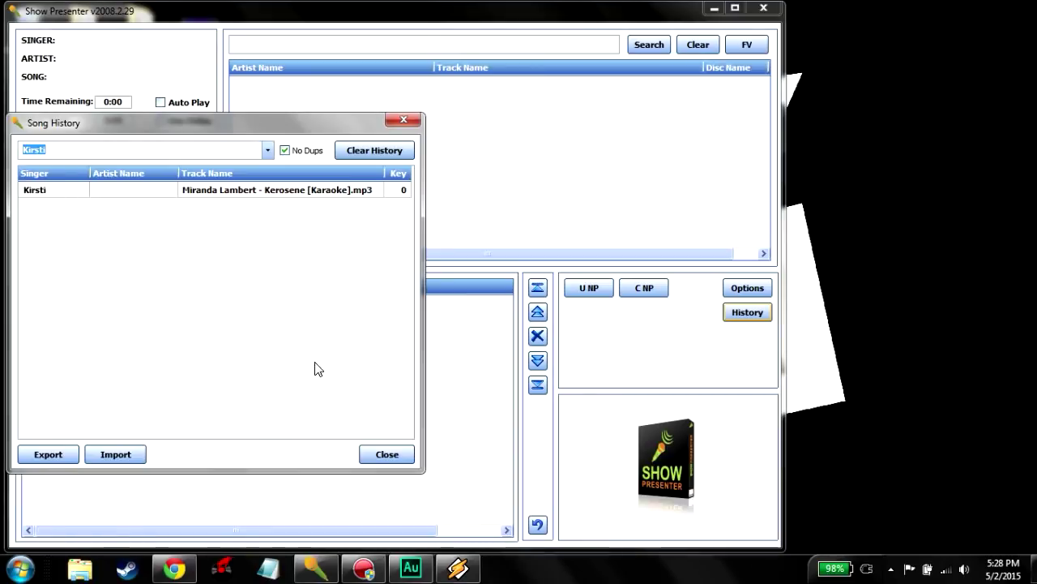
click(387, 452)
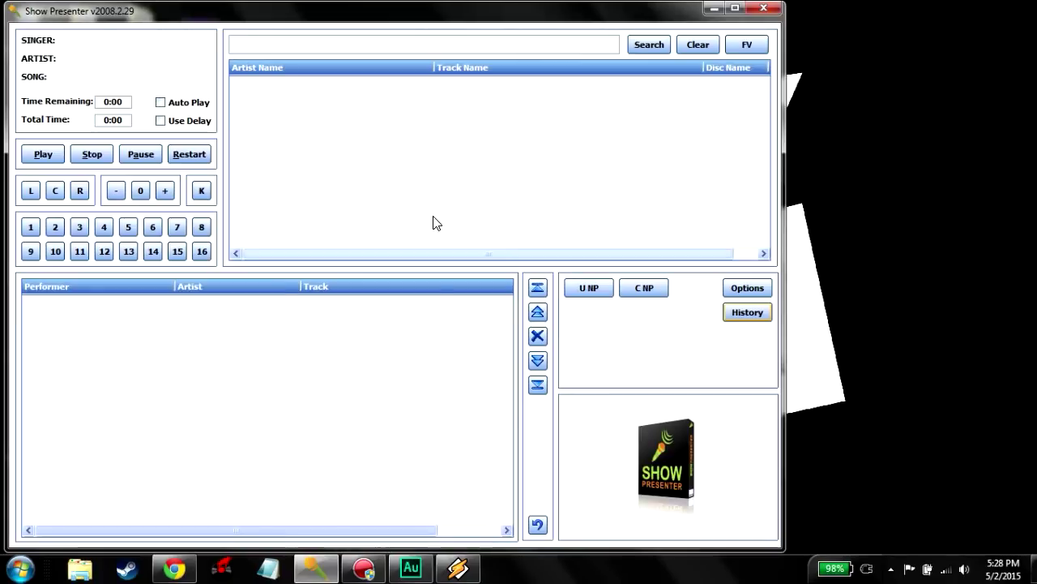